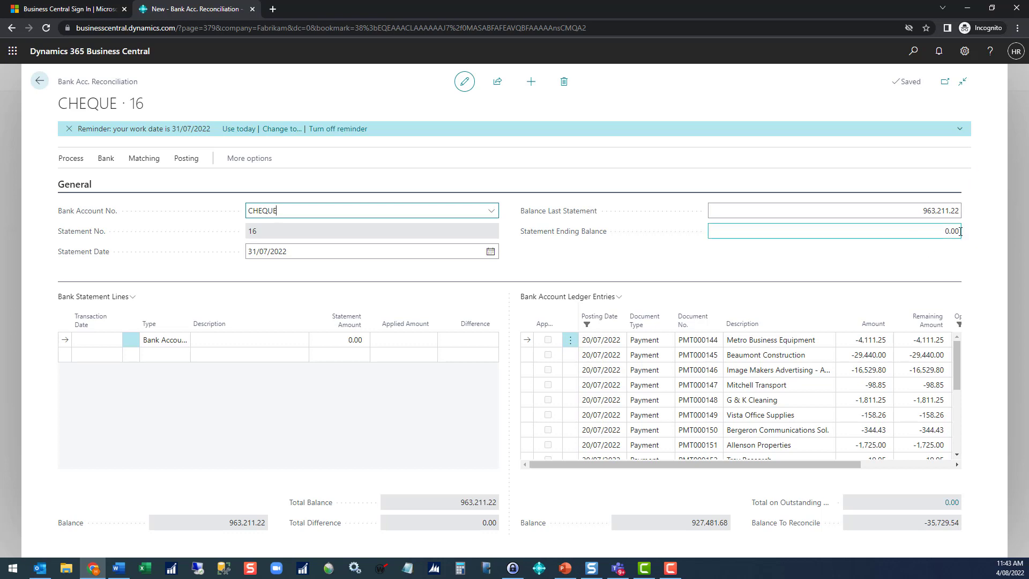
Step: Suggest bank reconciliation lines for the statement period 1/04/2021 to 31/07/2022, including cheques and without excluding reversed entries
{"action": "scroll", "coordinate": [752, 432], "scroll_direction": "down", "scroll_amount": 3}
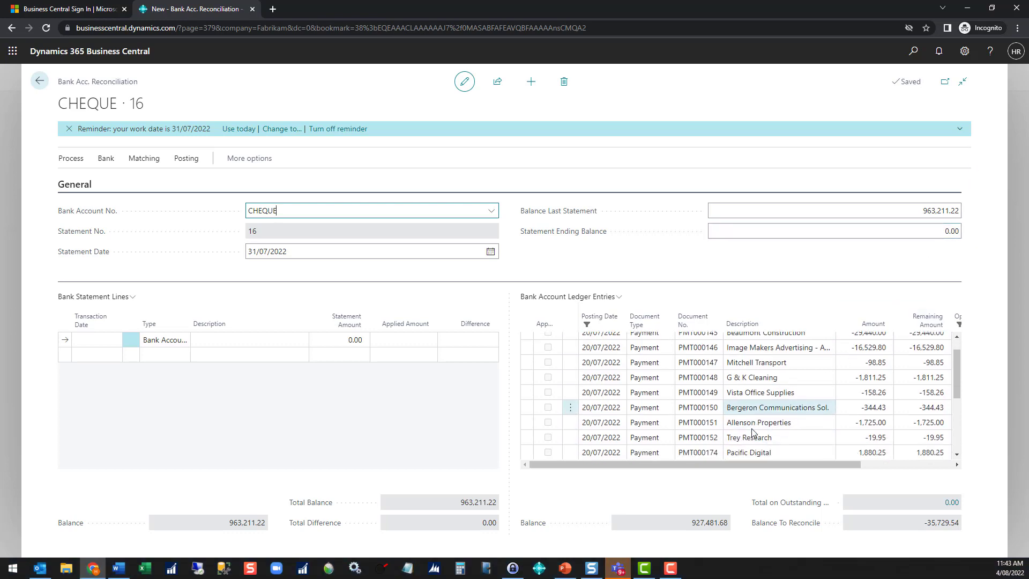
{"action": "scroll", "coordinate": [753, 432], "scroll_direction": "down", "scroll_amount": 2}
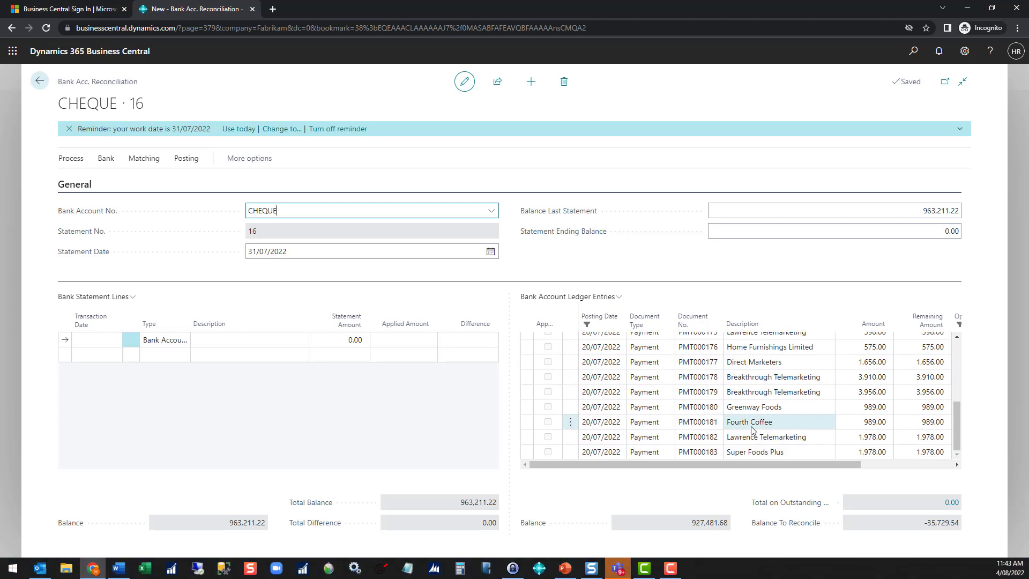
{"action": "scroll", "coordinate": [752, 429], "scroll_direction": "up", "scroll_amount": 5}
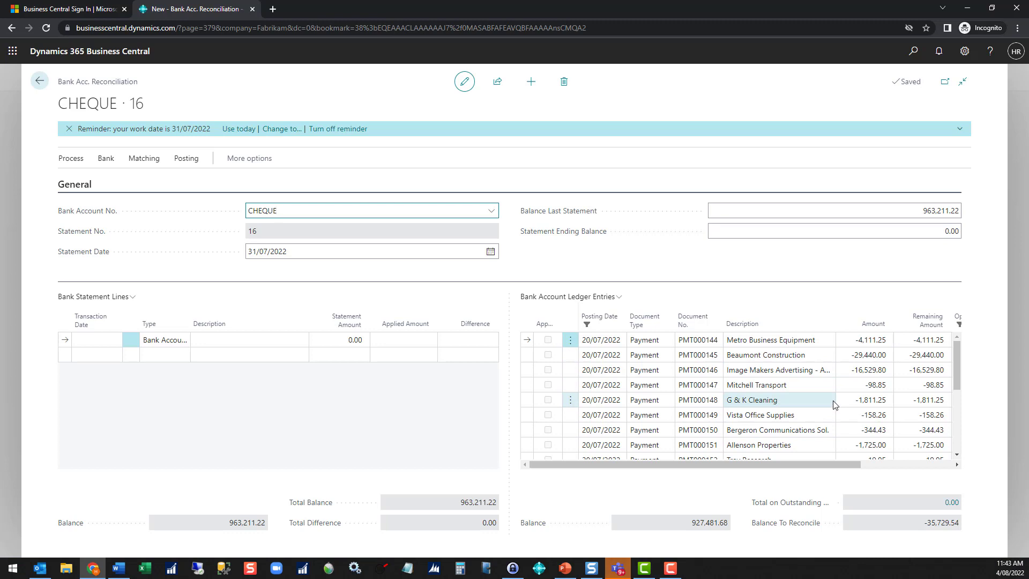
{"action": "left_click", "coordinate": [77, 165]}
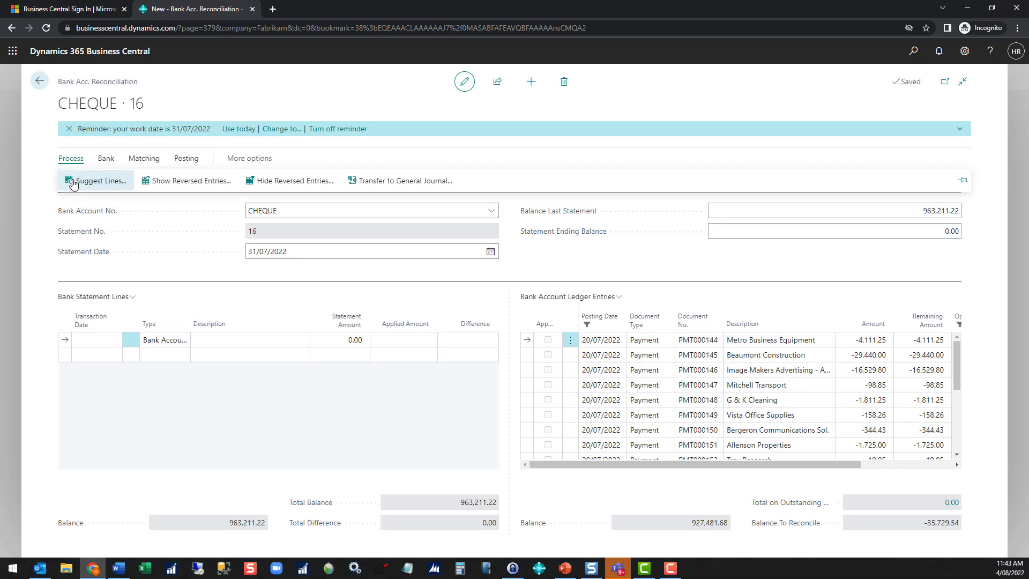
{"action": "left_click", "coordinate": [111, 183]}
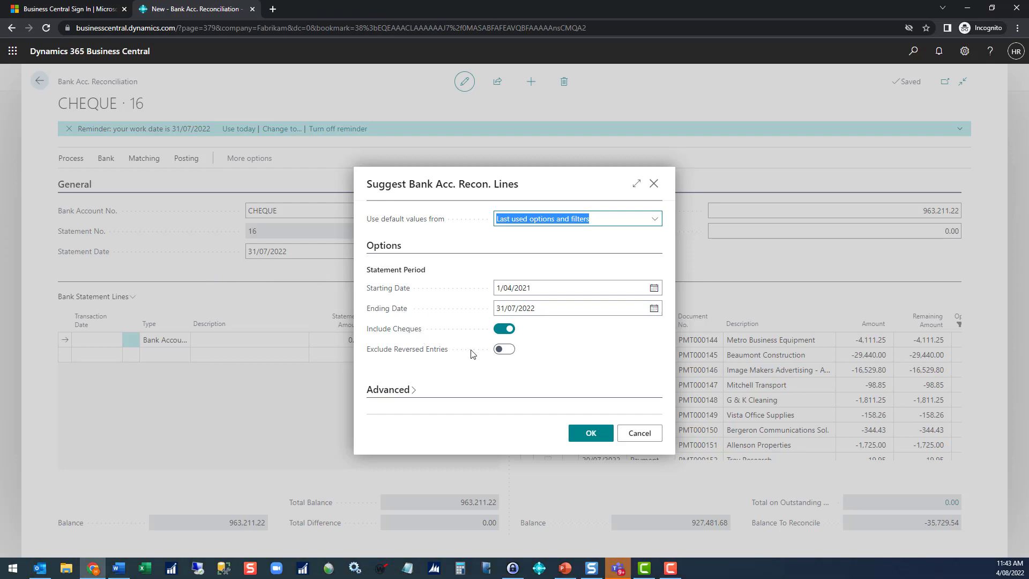
{"action": "left_click", "coordinate": [595, 432]}
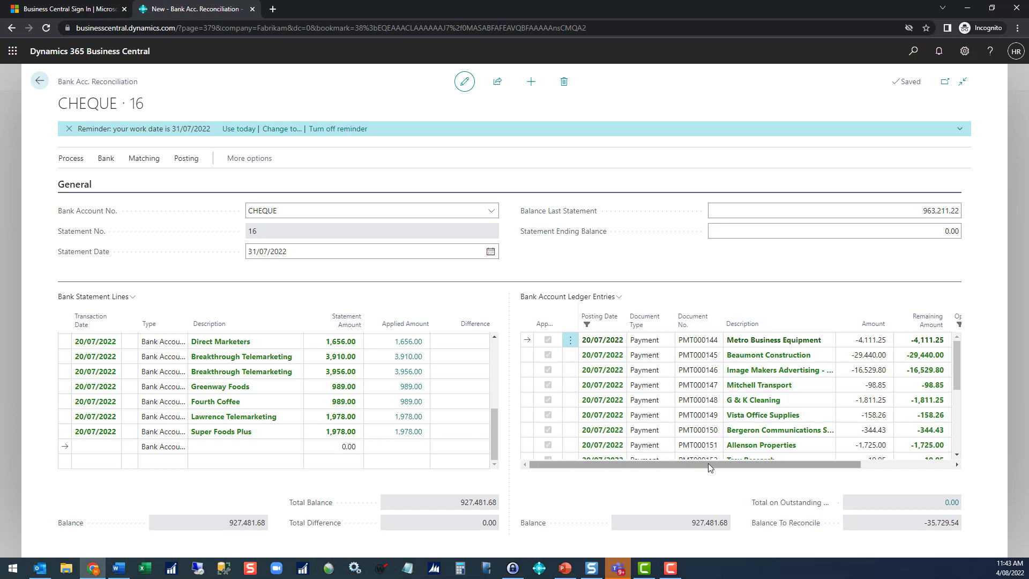
Step: Add a bank statement line dated 31/07/2022 with the description Bank Fees and a statement amount of -25
{"action": "left_click", "coordinate": [158, 461]}
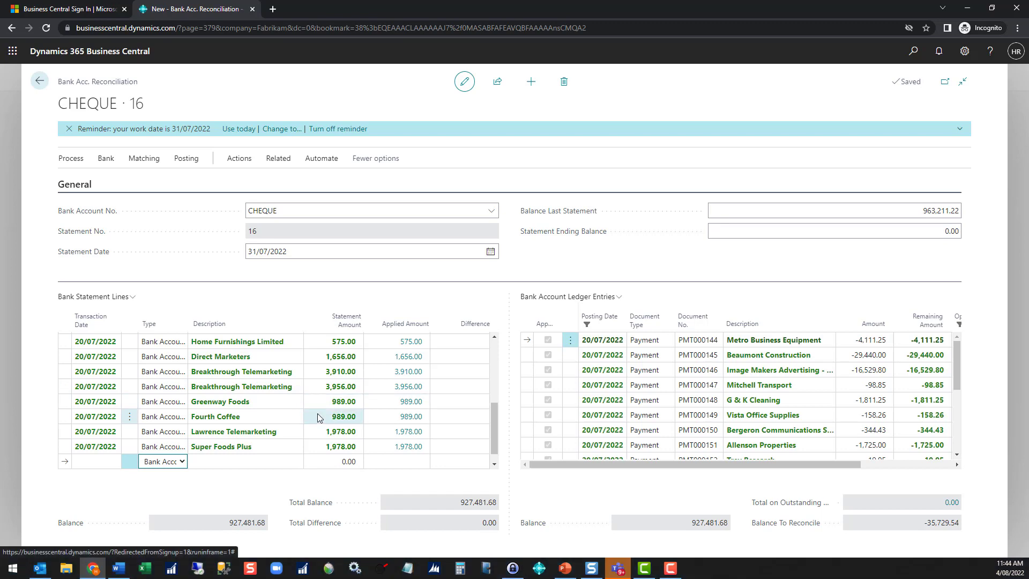
{"action": "left_click", "coordinate": [290, 407]}
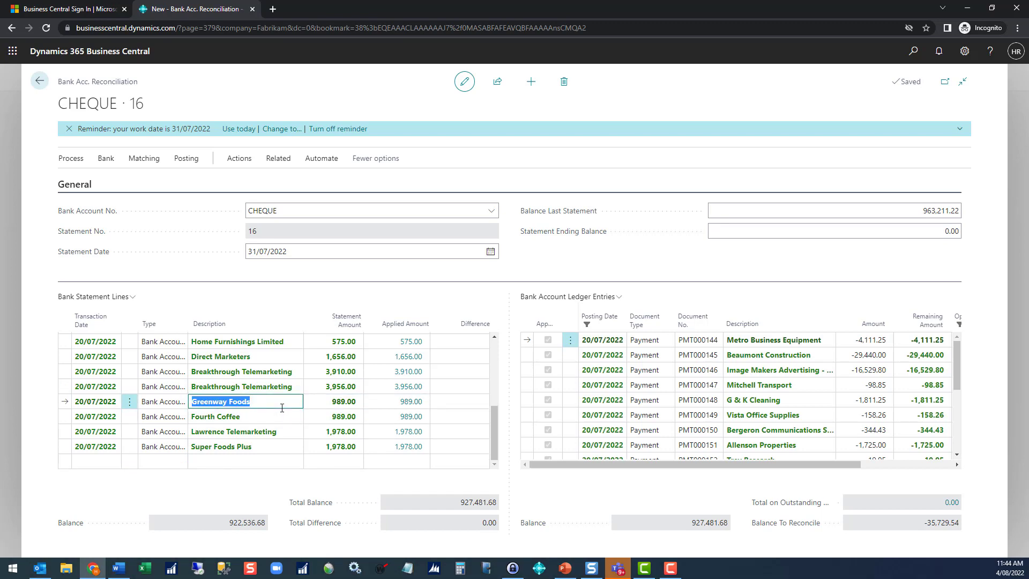
{"action": "left_click", "coordinate": [143, 160]}
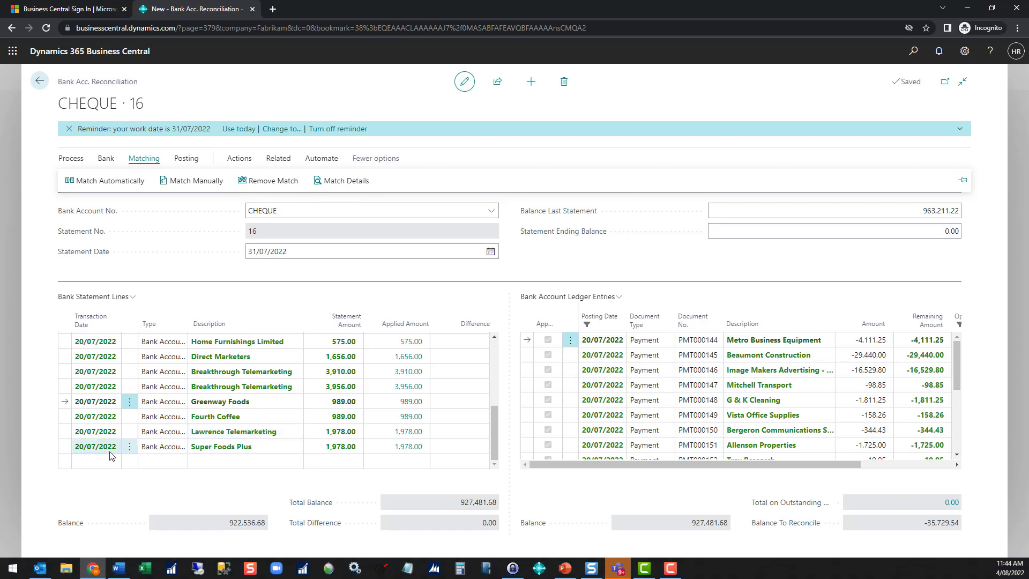
{"action": "left_click", "coordinate": [91, 462]}
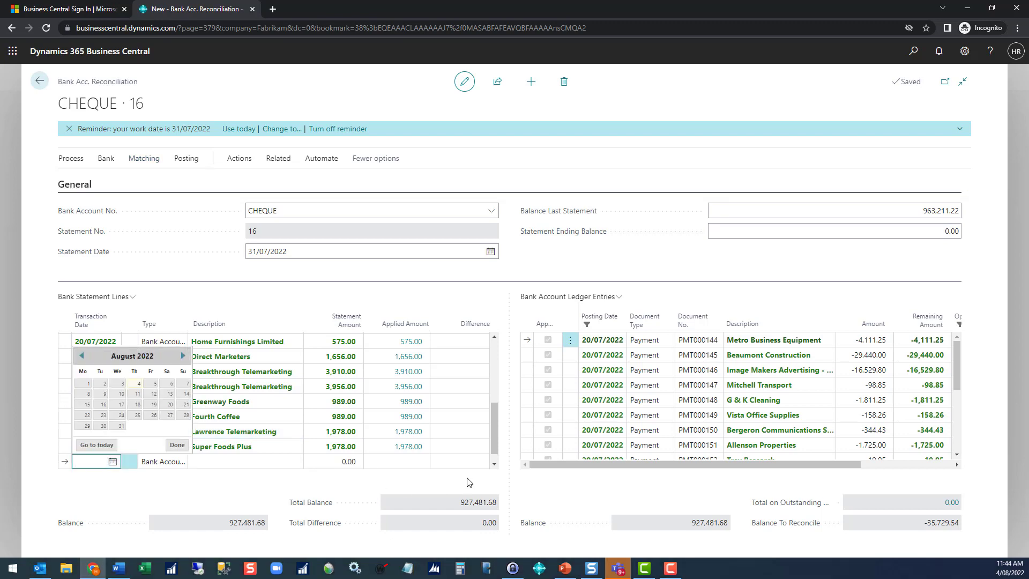
{"action": "type", "text": "31/07/2022022"}
{"action": "key", "text": "Tab"}
{"action": "key", "text": "Tab"}
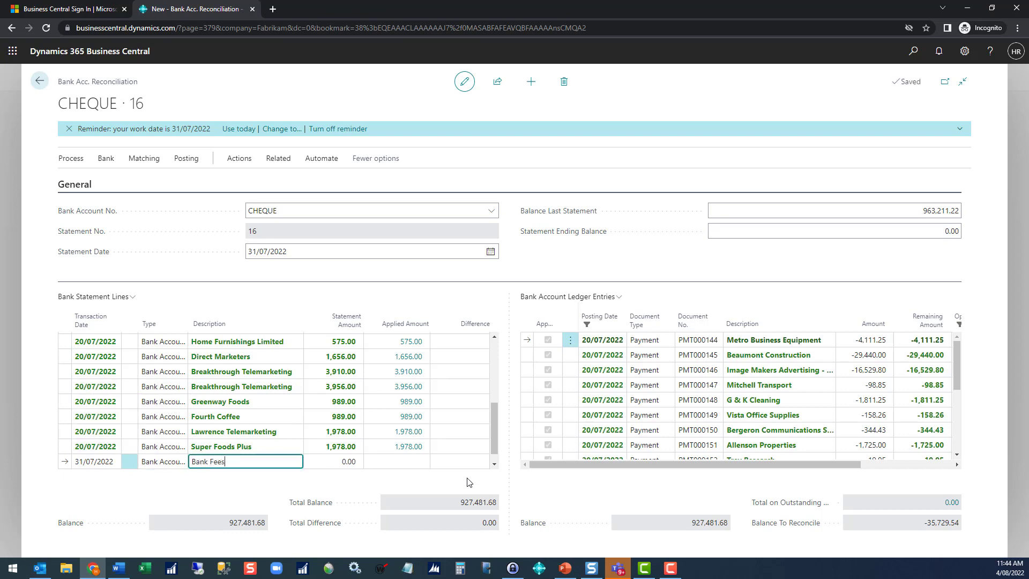
{"action": "type", "text": "Bank Fees"}
{"action": "key", "text": "Tab"}
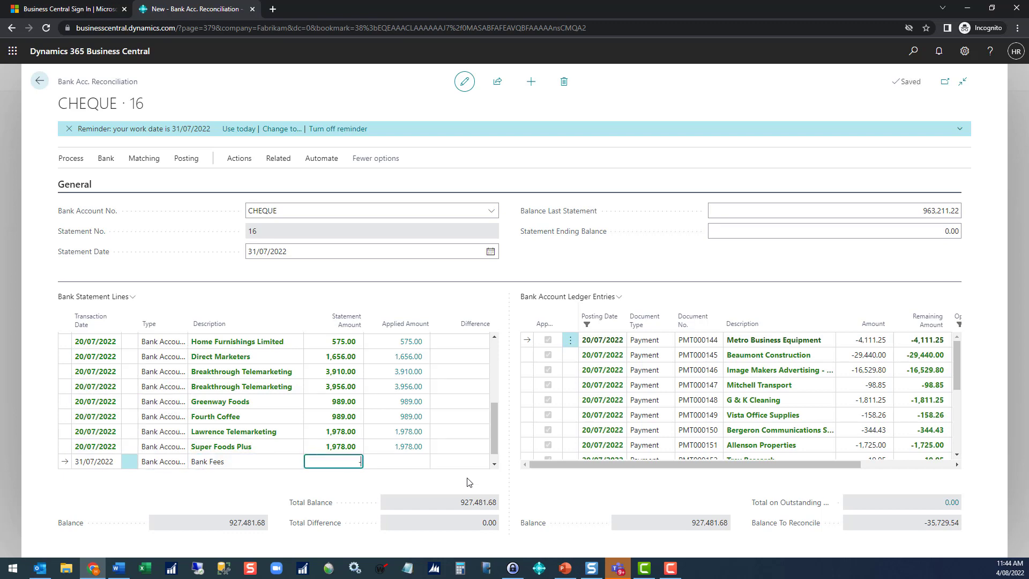
{"action": "type", "text": "-25"}
{"action": "key", "text": "Tab"}
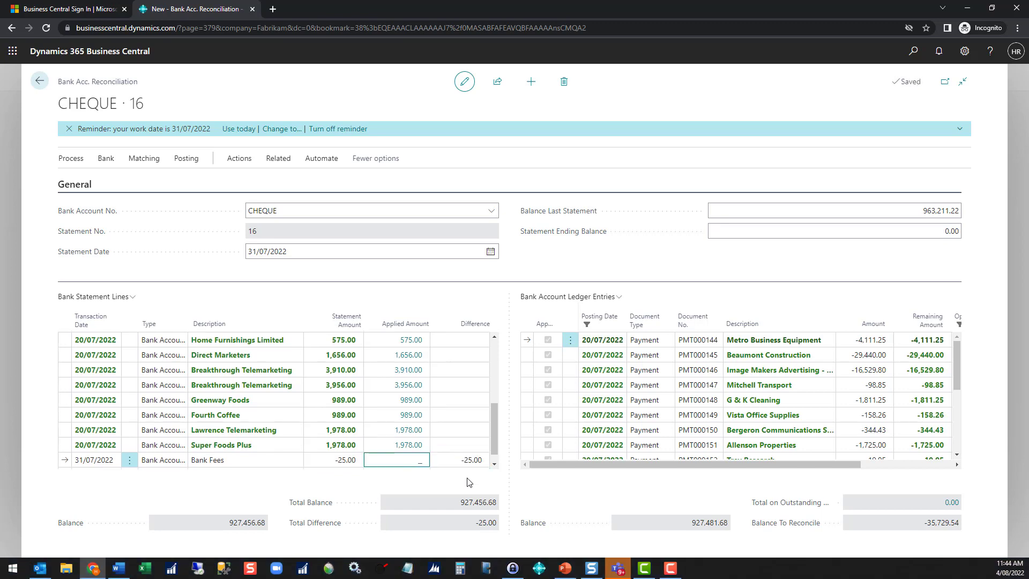
Step: Add another bank statement line dated 31/07/2022 with the description Interest and a statement amount of 5.50
{"action": "key", "text": "Tab"}
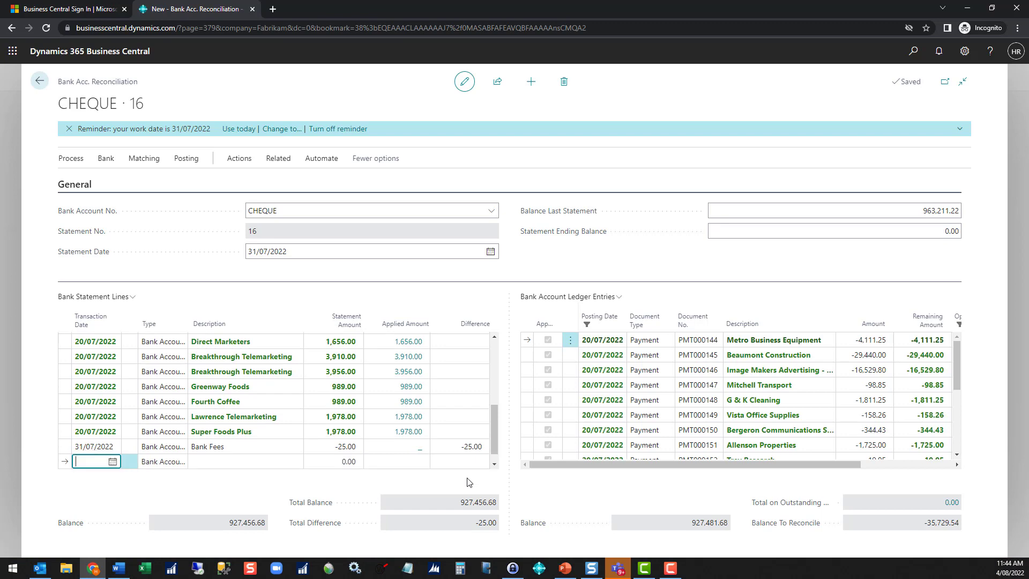
{"action": "type", "text": "31/"}
{"action": "type", "text": "0"}
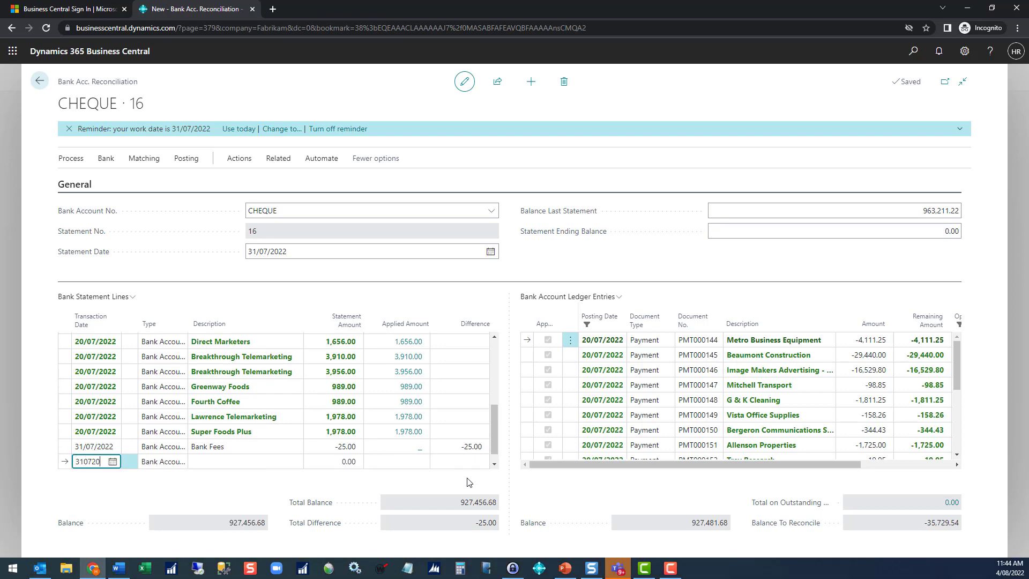
{"action": "type", "text": "7/2022"}
{"action": "key", "text": "Tab"}
{"action": "key", "text": "Tab"}
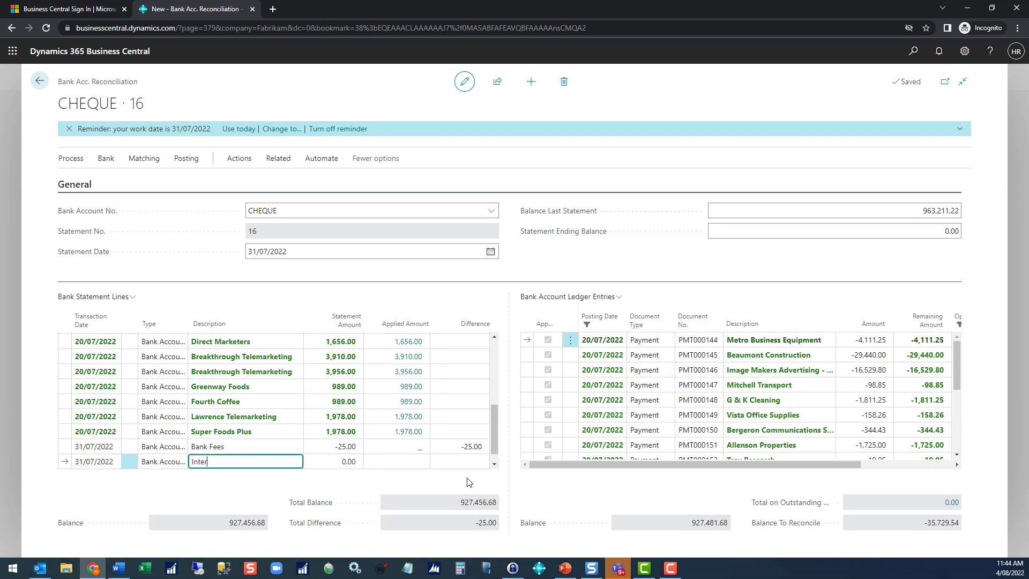
{"action": "key", "text": "Tab"}
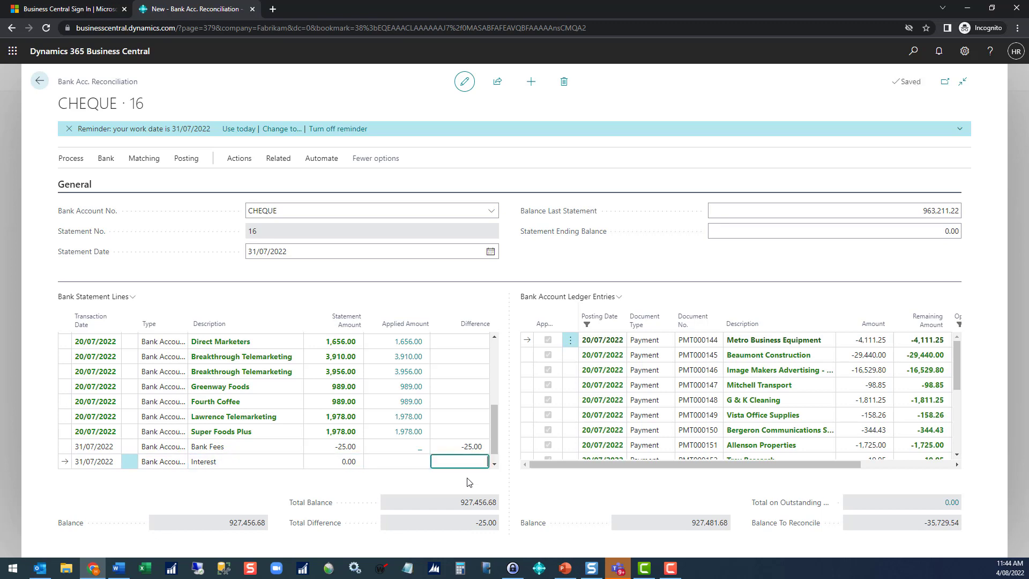
{"action": "type", "text": "5.5"}
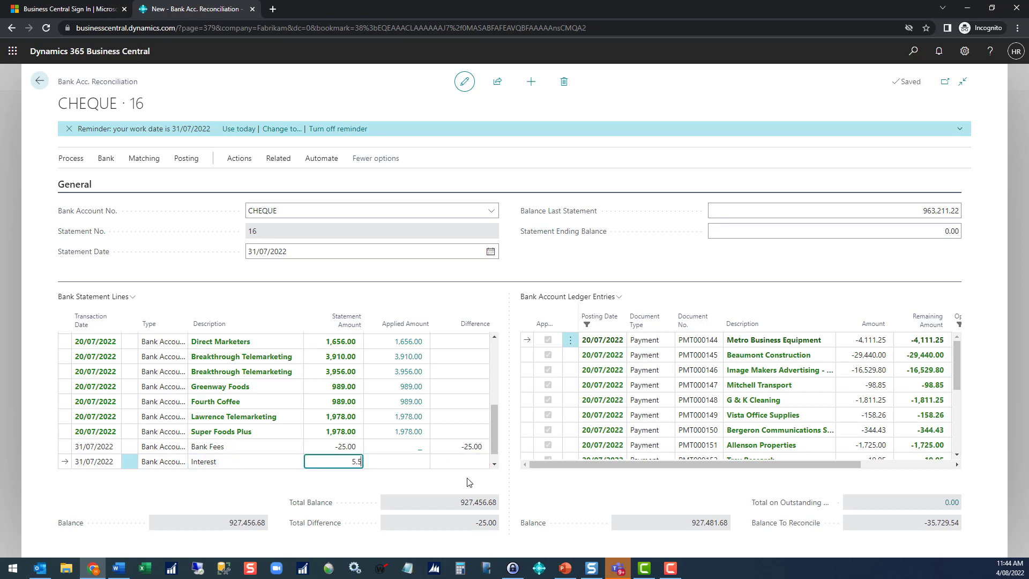
{"action": "type", "text": "0"}
{"action": "key", "text": "Tab"}
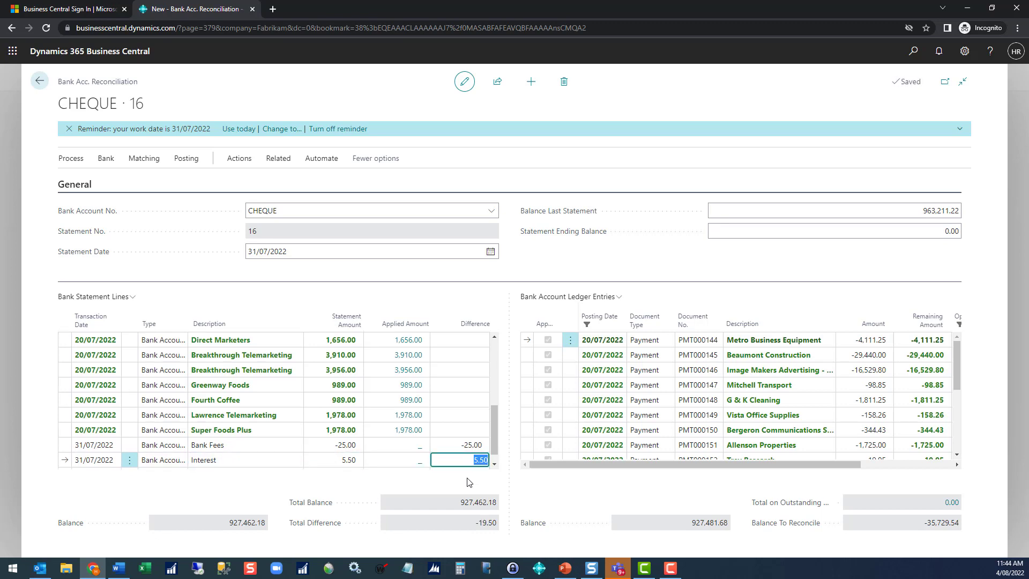
Step: Transfer the Bank Fees and Interest statement lines to the general journal, using template GENERAL and batch BANK-CHQ
{"action": "left_click", "coordinate": [262, 456]}
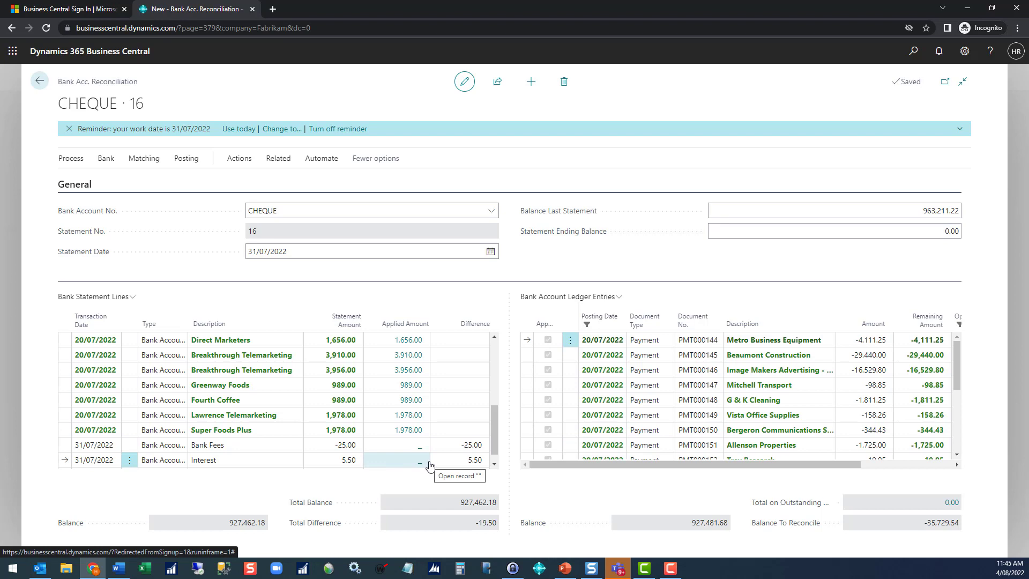
{"action": "left_click", "coordinate": [239, 448], "text": "shift"}
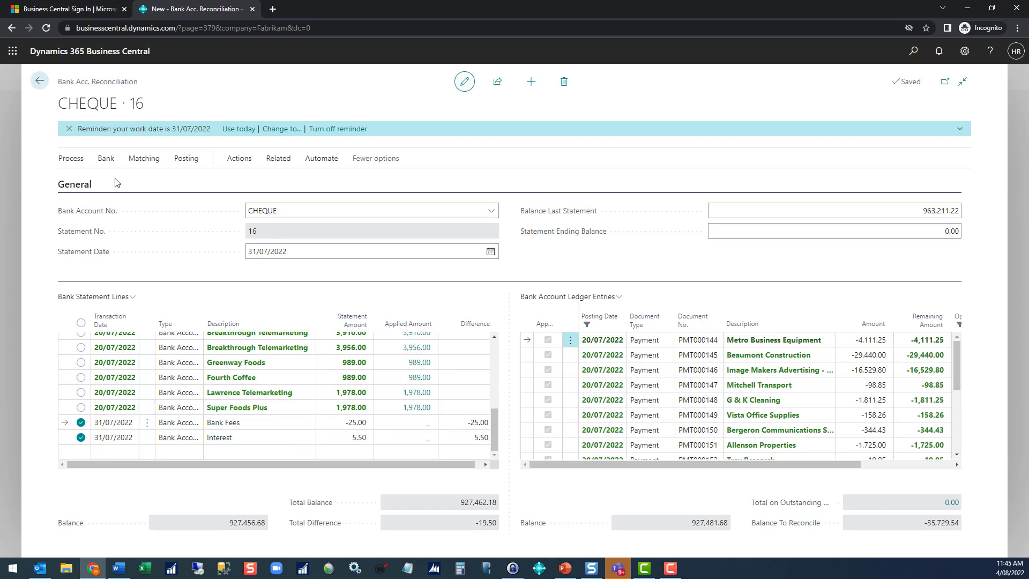
{"action": "left_click", "coordinate": [75, 162]}
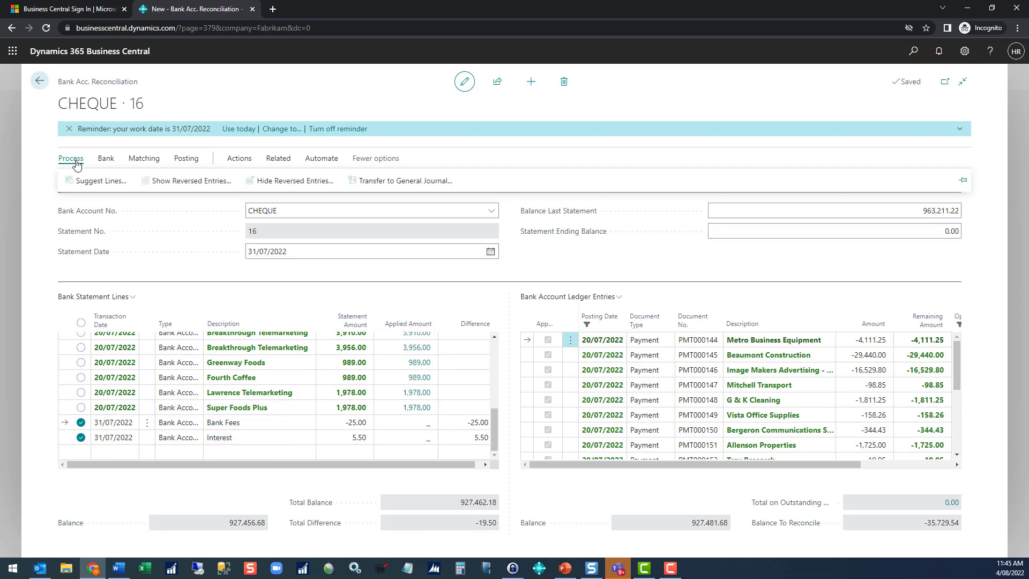
{"action": "left_click", "coordinate": [360, 181]}
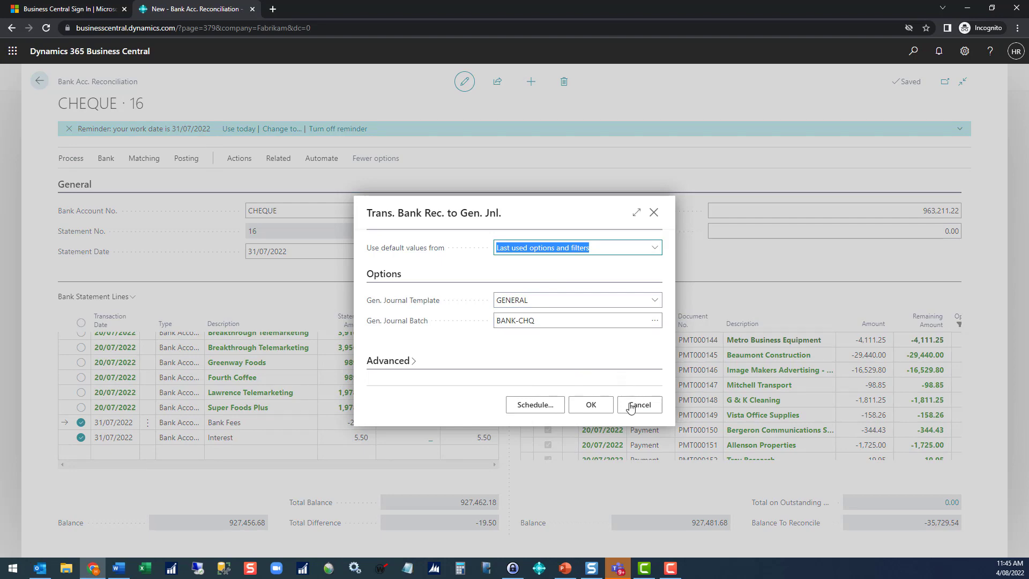
{"action": "left_click", "coordinate": [598, 407]}
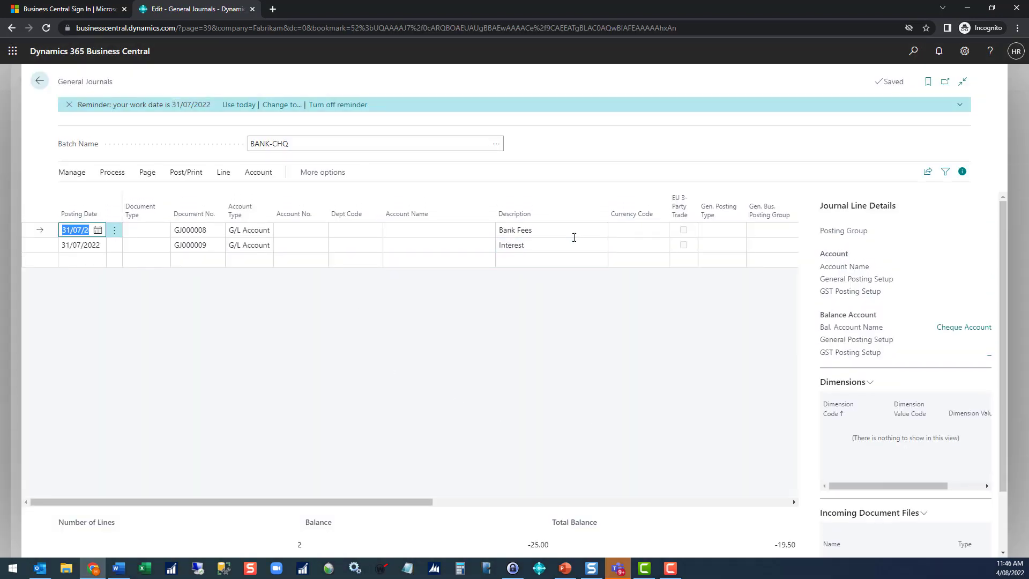
Step: Assign the Bank Fees G/L account to the journal line described as Bank Fees
{"action": "mouse_move", "coordinate": [353, 202]}
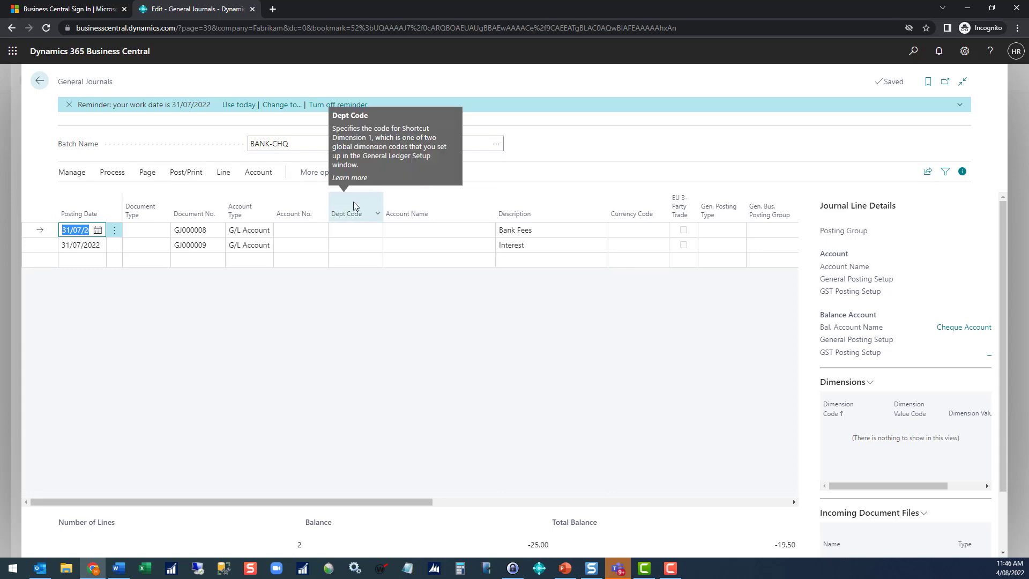
{"action": "left_click", "coordinate": [316, 229]}
{"action": "type", "text": "b"}
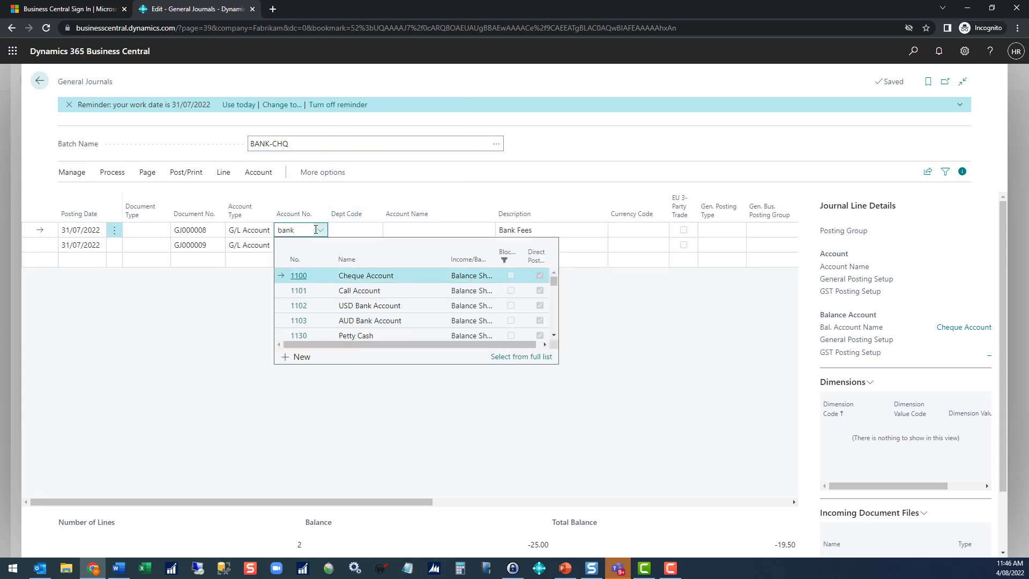
{"action": "type", "text": "ank"}
{"action": "left_click", "coordinate": [298, 306]}
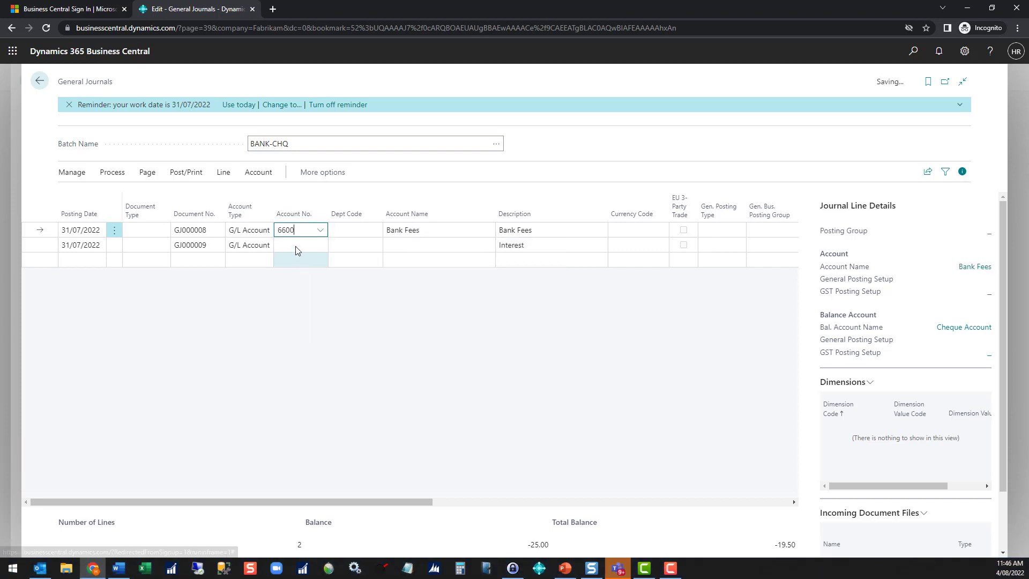
Step: Assign the Interest Income G/L account to the journal line described as Interest
{"action": "left_click", "coordinate": [298, 249]}
{"action": "type", "text": "iner"}
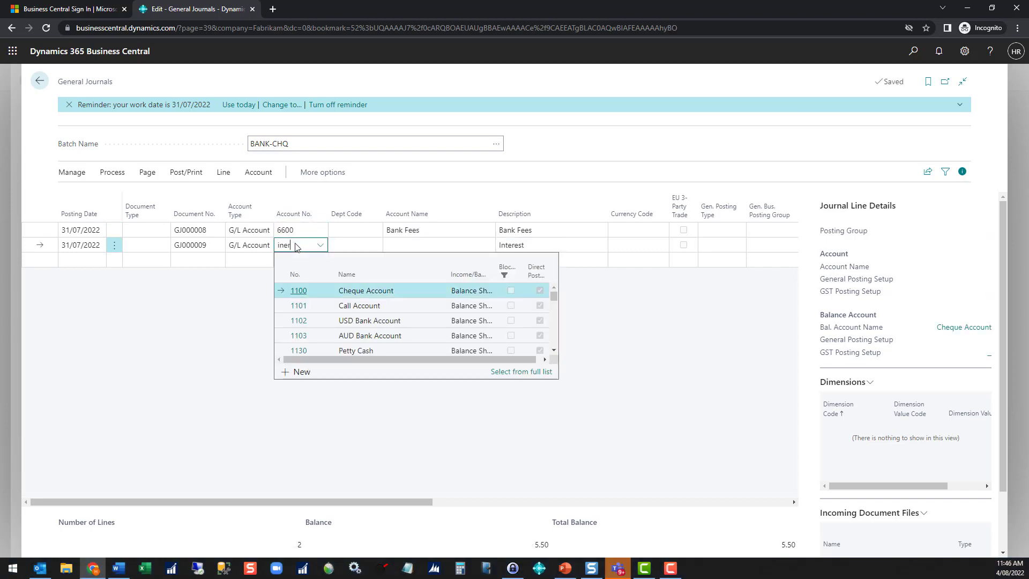
{"action": "key", "text": "BackSpace"}
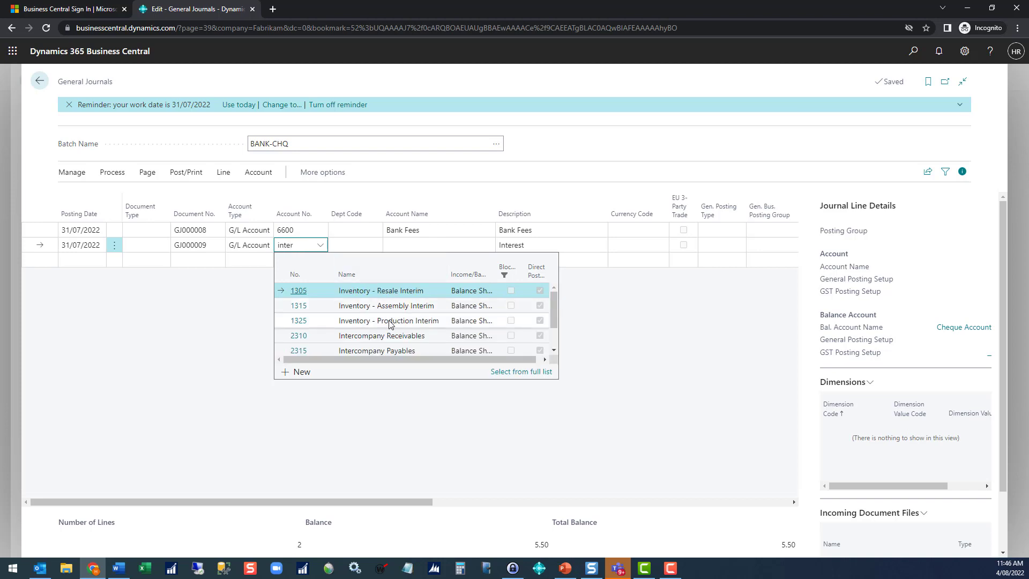
{"action": "scroll", "coordinate": [425, 333], "scroll_direction": "down", "scroll_amount": 2}
{"action": "left_click", "coordinate": [301, 333]}
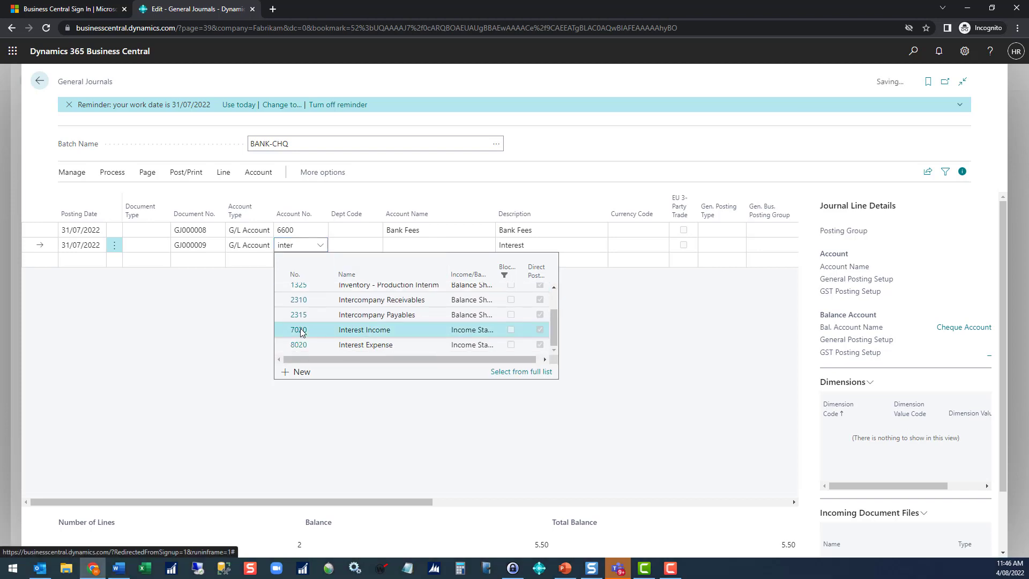
{"action": "key", "text": "Tab"}
Step: Set the department code to 500 on both the Bank Fees and Interest journal lines
{"action": "left_click", "coordinate": [357, 233]}
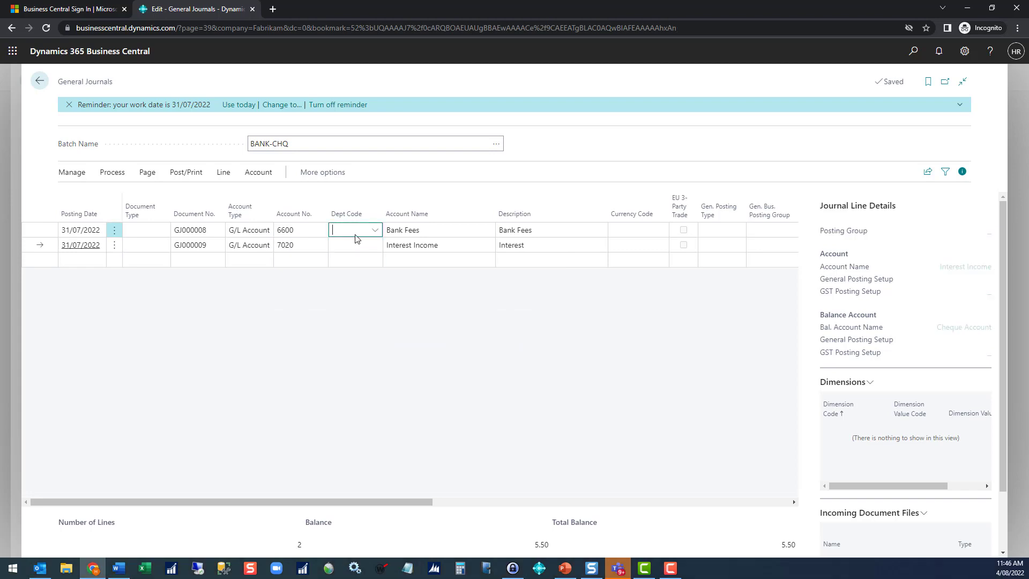
{"action": "type", "text": "500"}
{"action": "key", "text": "Tab"}
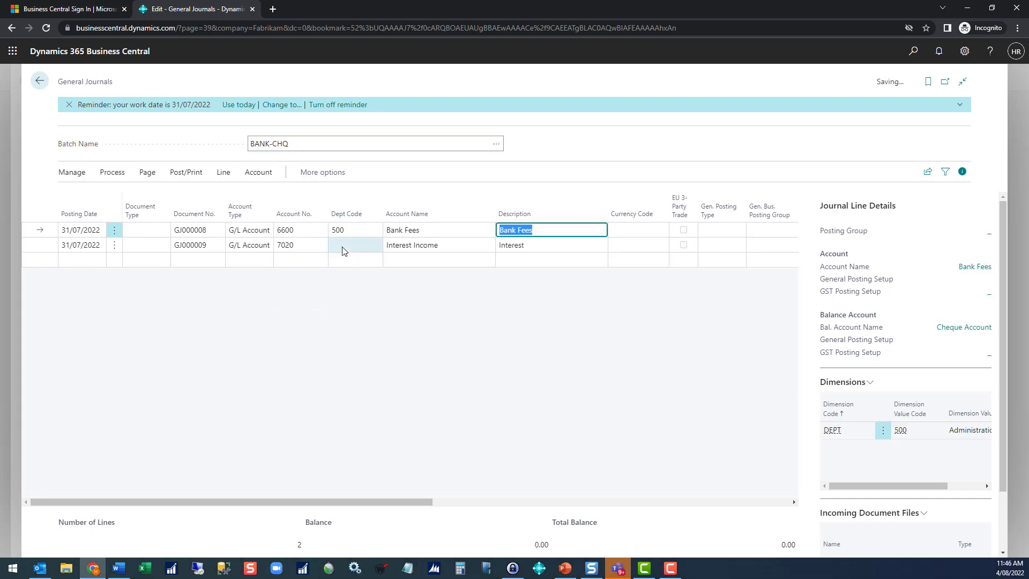
{"action": "left_click", "coordinate": [343, 245]}
{"action": "type", "text": "500"}
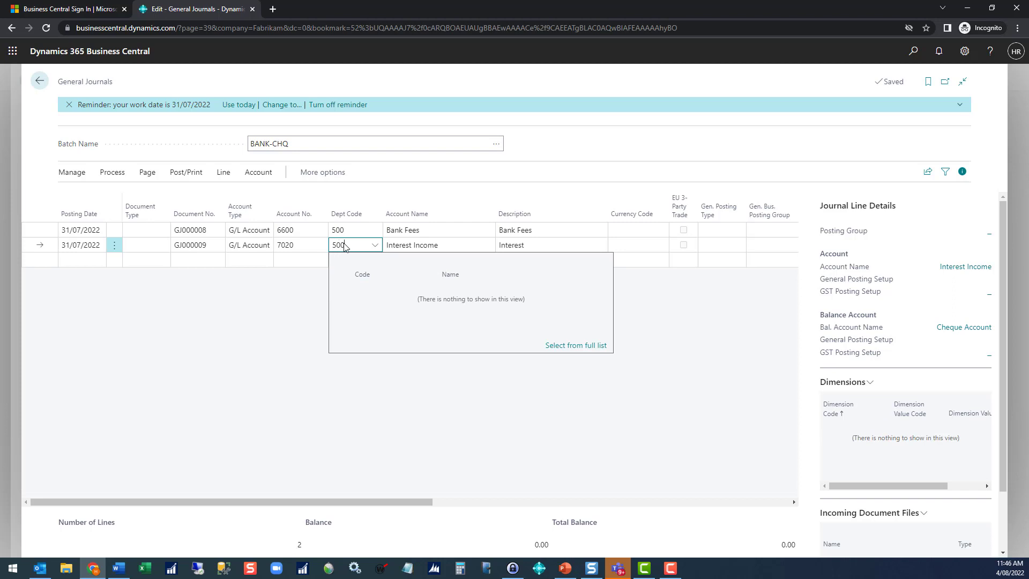
{"action": "key", "text": "Tab"}
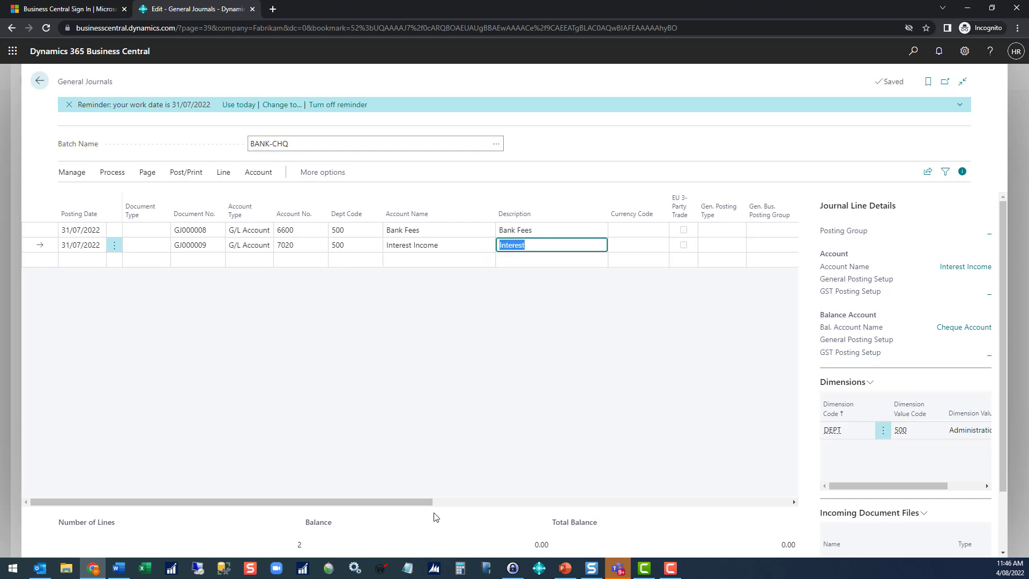
Step: Post the Bank Fees and Interest journal lines in batch BANK-CHQ and return to the CHEQUE bank reconciliation
{"action": "left_click_drag", "start_coordinate": [386, 501], "coordinate": [471, 509]}
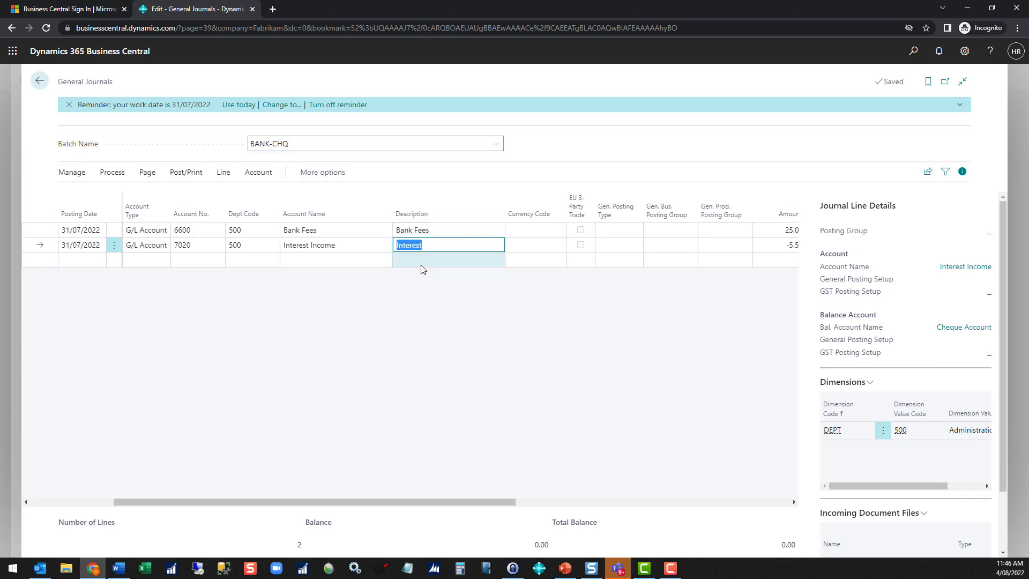
{"action": "left_click", "coordinate": [182, 173]}
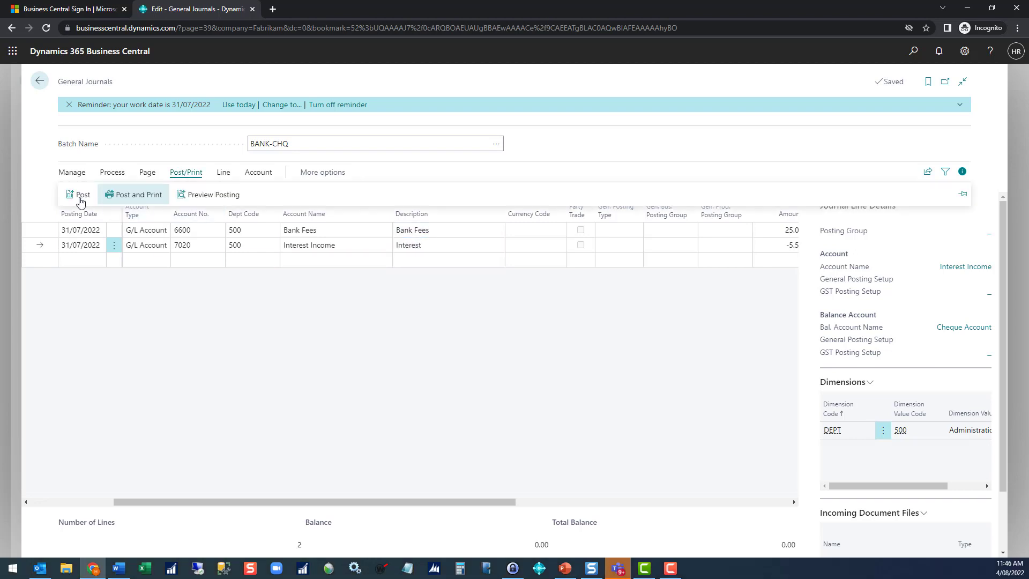
{"action": "left_click", "coordinate": [79, 199]}
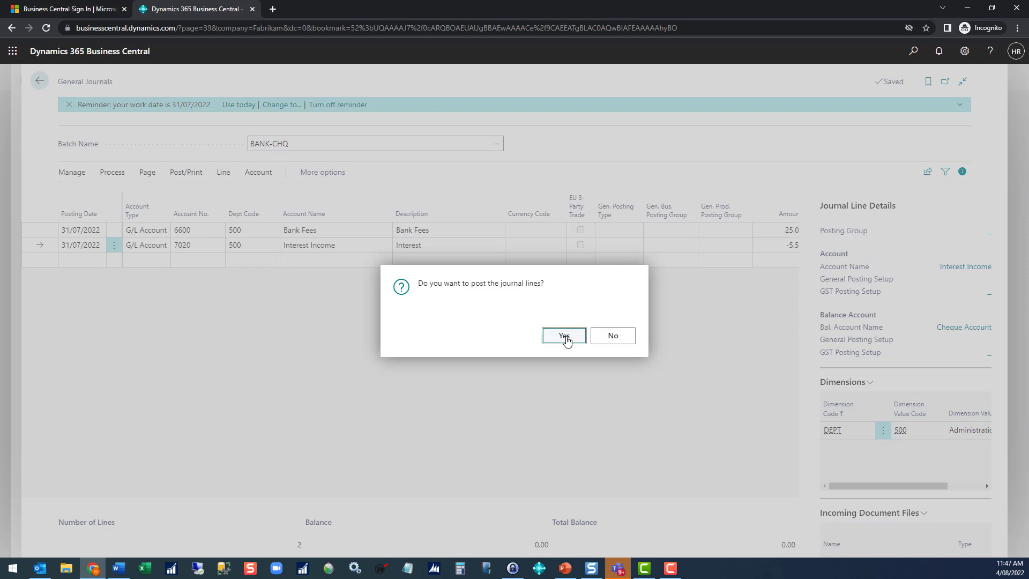
{"action": "left_click", "coordinate": [564, 335]}
{"action": "left_click", "coordinate": [610, 335]}
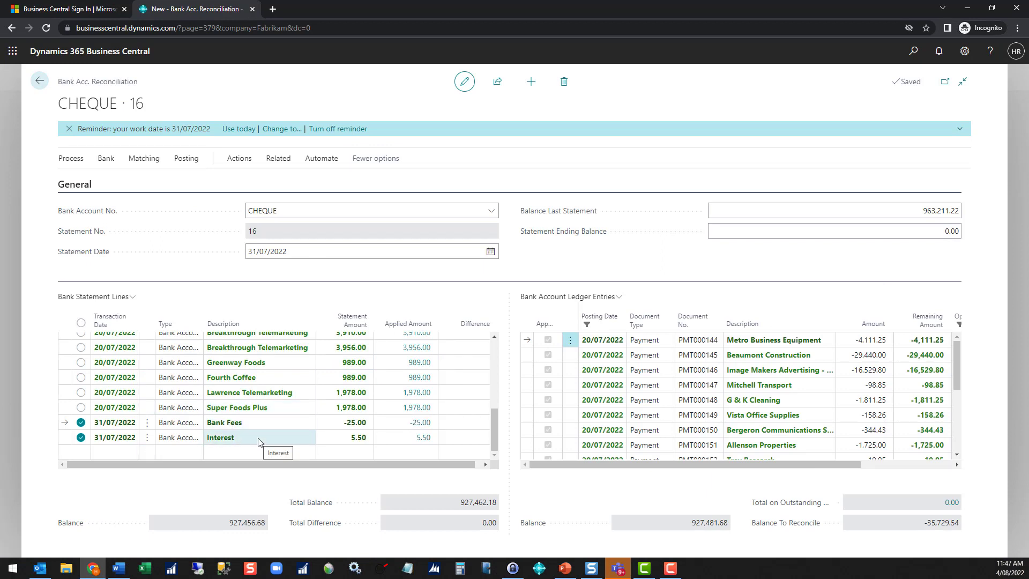
Step: Set the Statement Ending Balance of the CHEQUE reconciliation to 927,462.18
{"action": "left_click", "coordinate": [935, 226]}
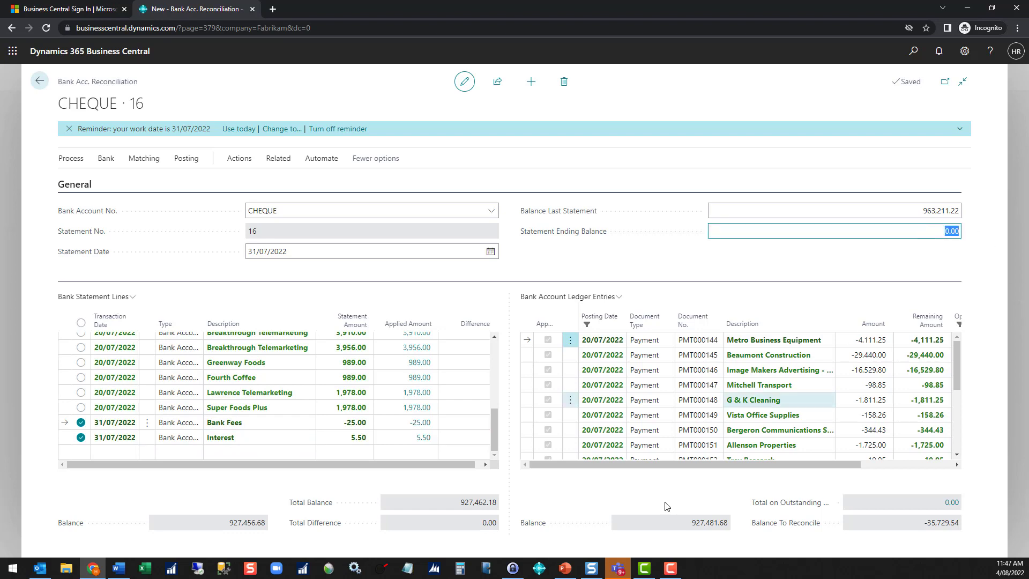
{"action": "type", "text": "927"}
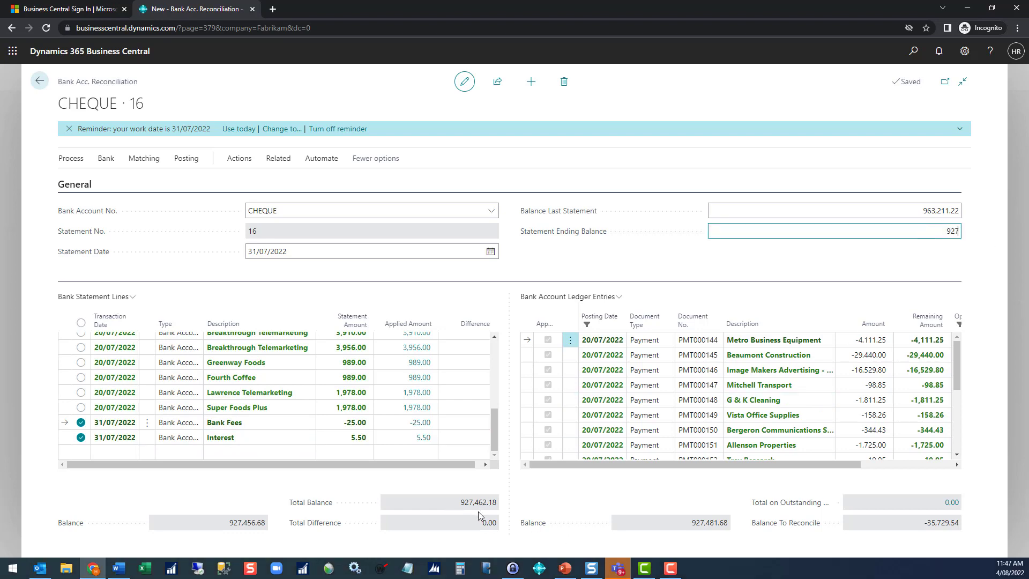
{"action": "type", "text": ",462.18"}
{"action": "key", "text": "Tab"}
Step: Post the CHEQUE bank account reconciliation without printing it
{"action": "left_click", "coordinate": [186, 158]}
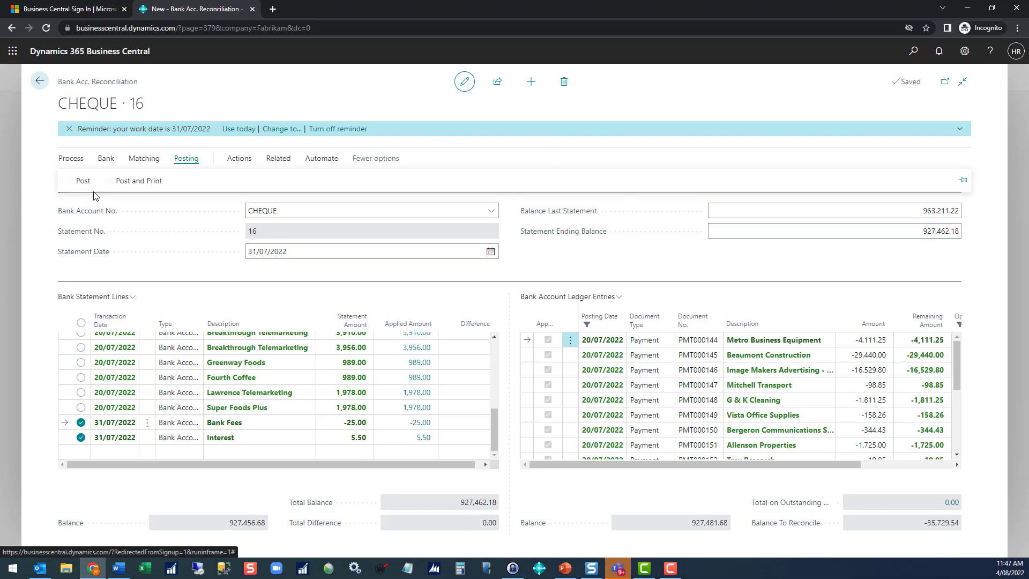
{"action": "left_click", "coordinate": [83, 181]}
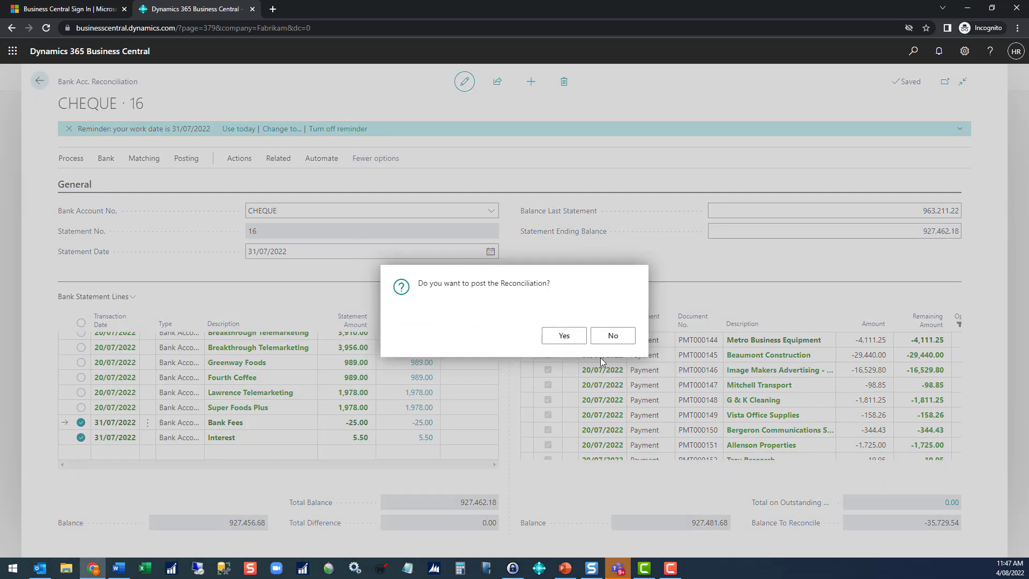
{"action": "left_click", "coordinate": [564, 336]}
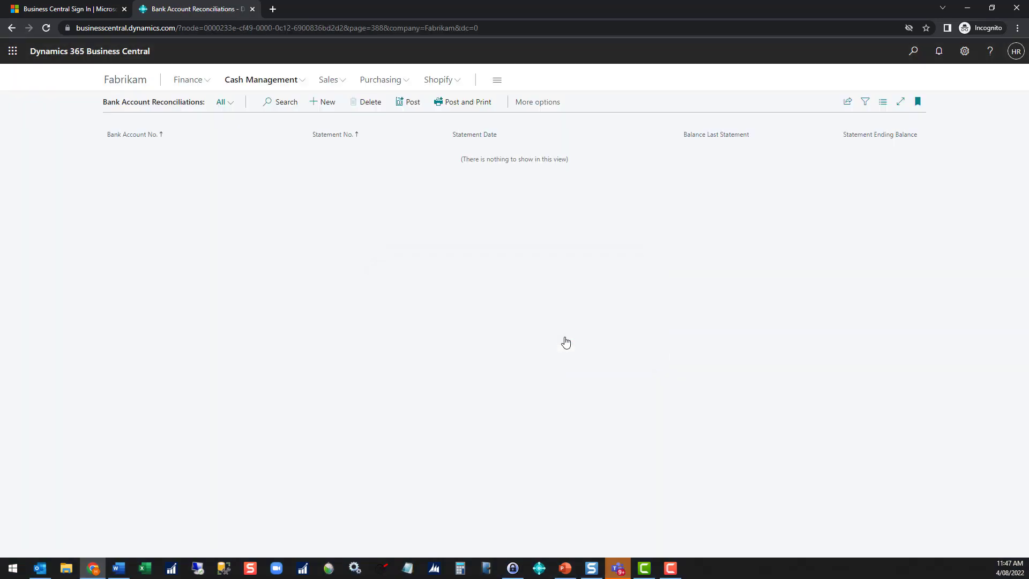